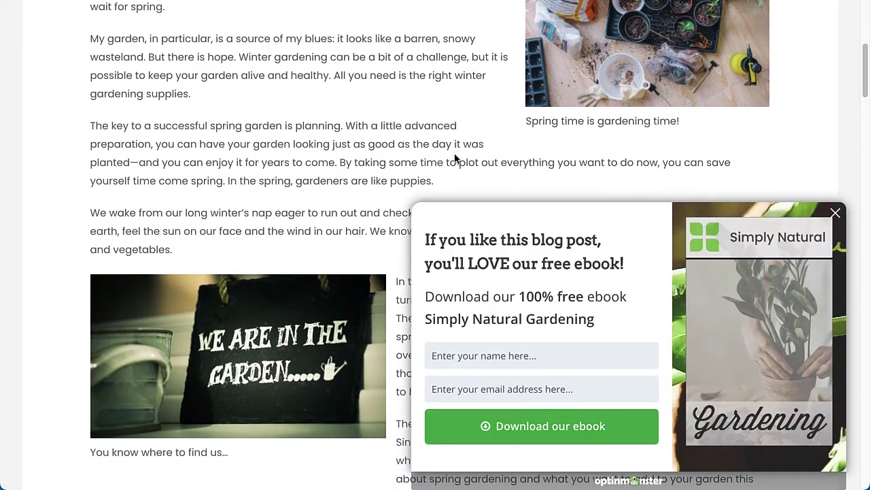
# Step: Enter a visitor's first name in the free ebook slide-in form on the gardening blog post
pyautogui.click(447, 357)
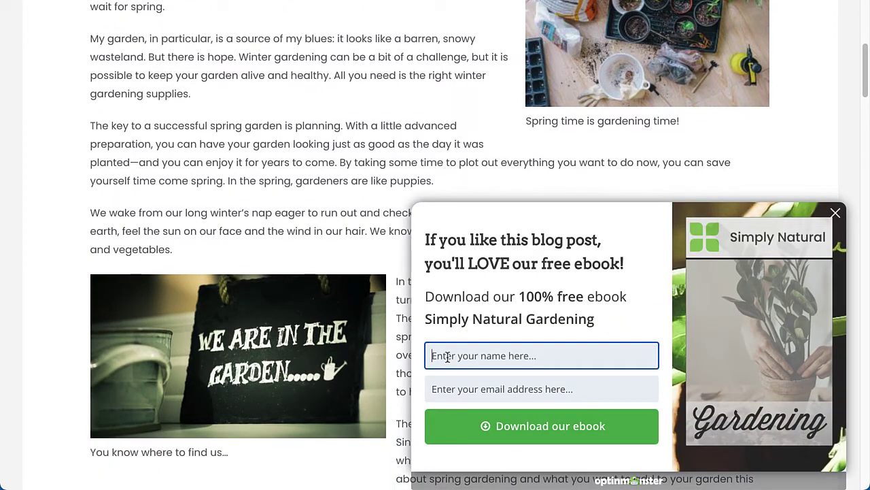
pyautogui.write('Archie')
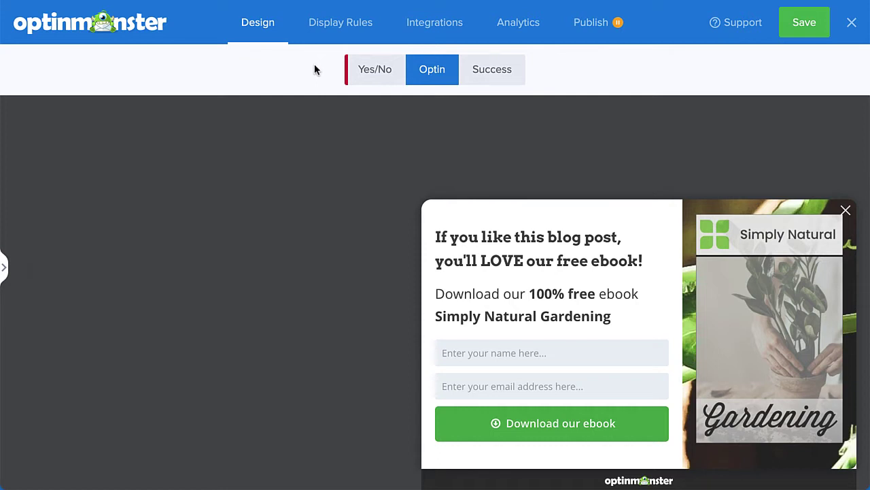
# Step: Set the eBook Magnet campaign's page targeting display condition so that the current URL path contains "blog"
pyautogui.click(336, 27)
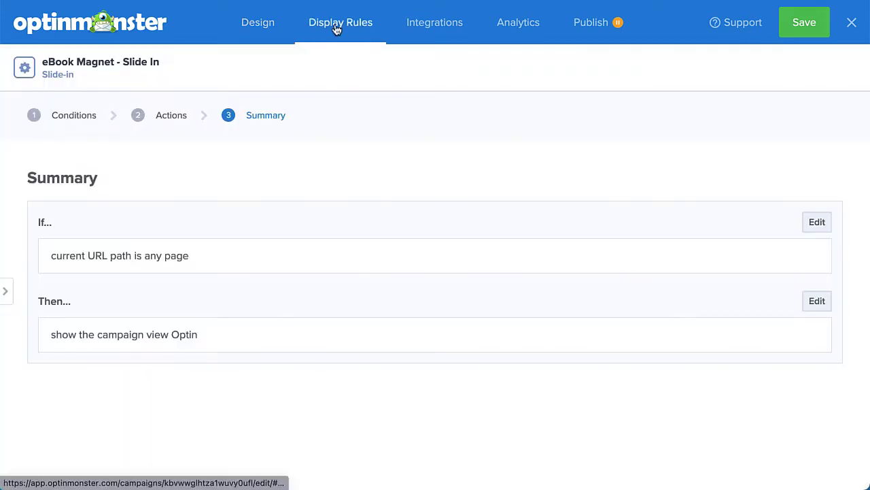
pyautogui.click(82, 116)
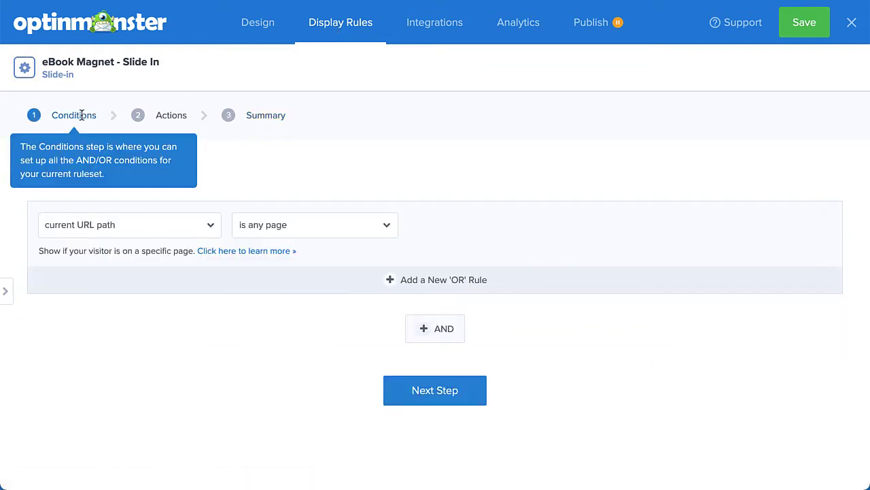
pyautogui.click(162, 230)
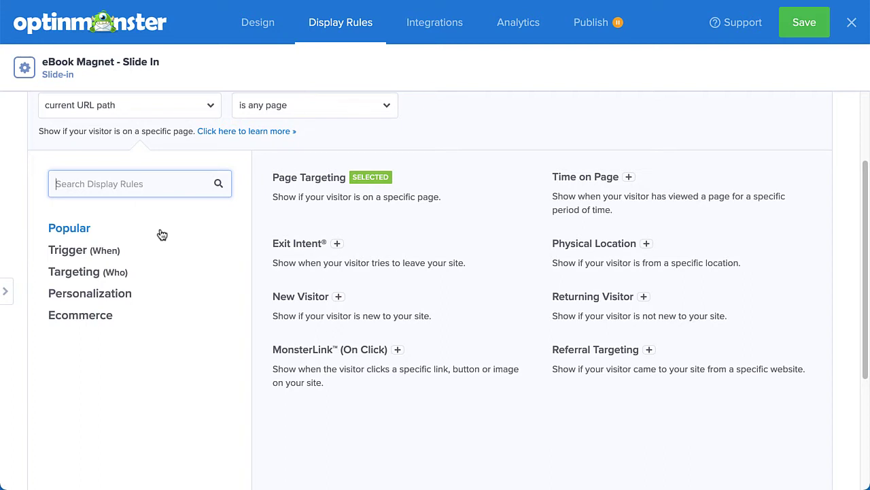
pyautogui.click(281, 181)
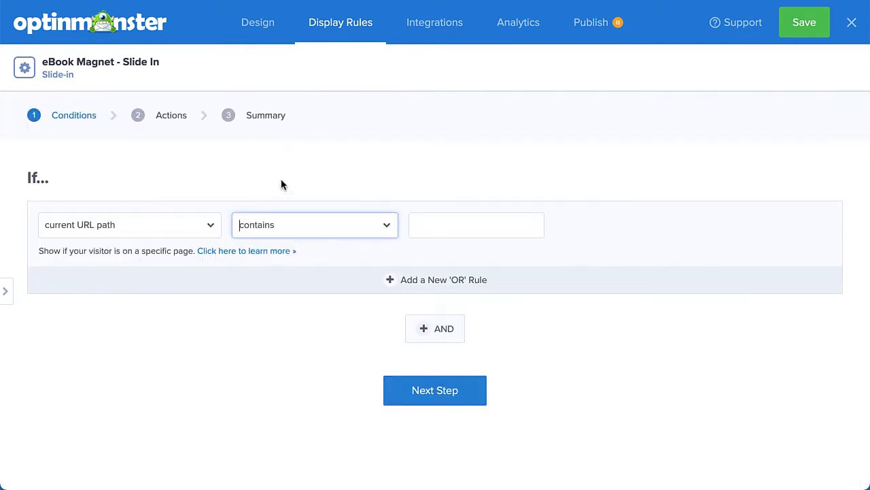
pyautogui.click(304, 225)
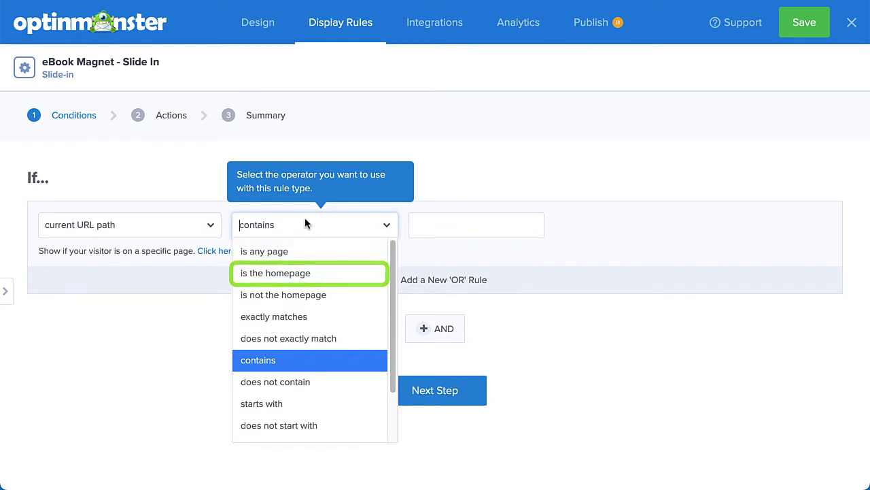
pyautogui.click(305, 225)
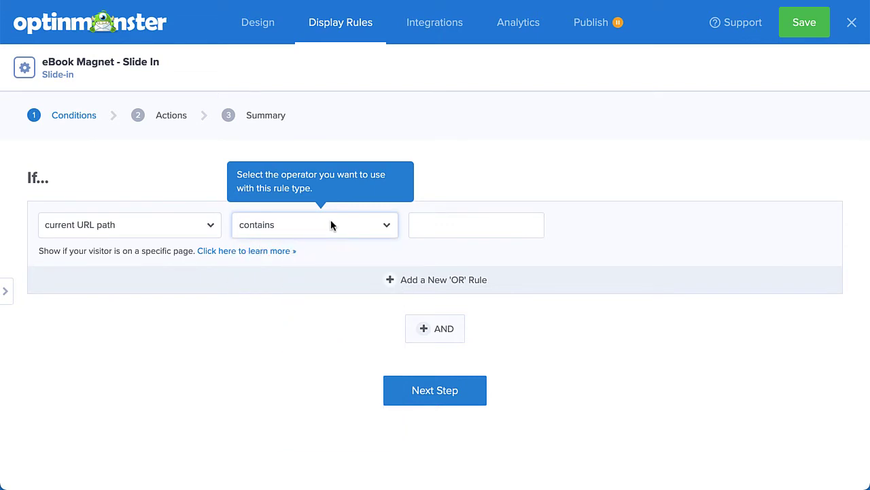
pyautogui.click(419, 225)
pyautogui.write('blog')
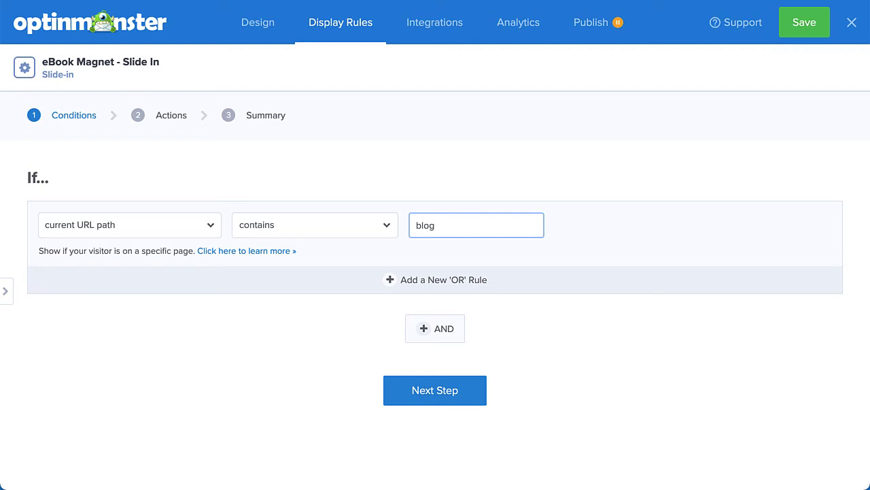
# Step: Add an AND condition using Scroll Distance, requiring the distance scrolled to be at least 25%
pyautogui.click(428, 329)
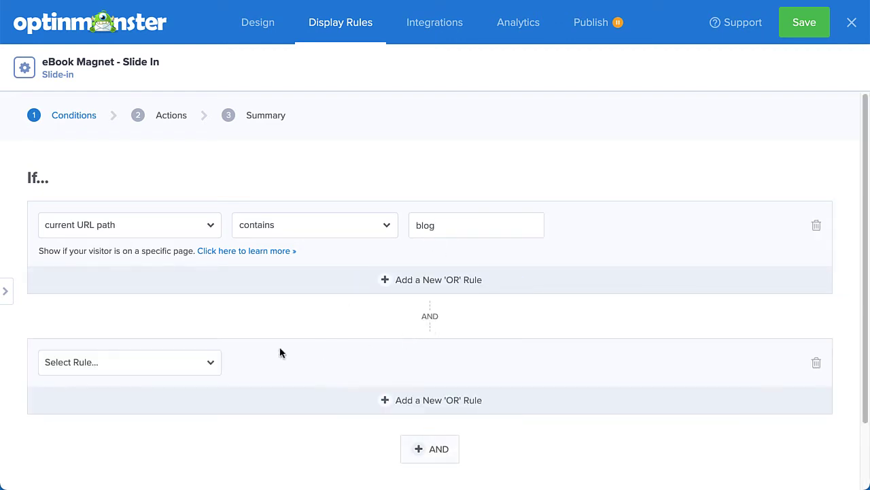
pyautogui.click(210, 362)
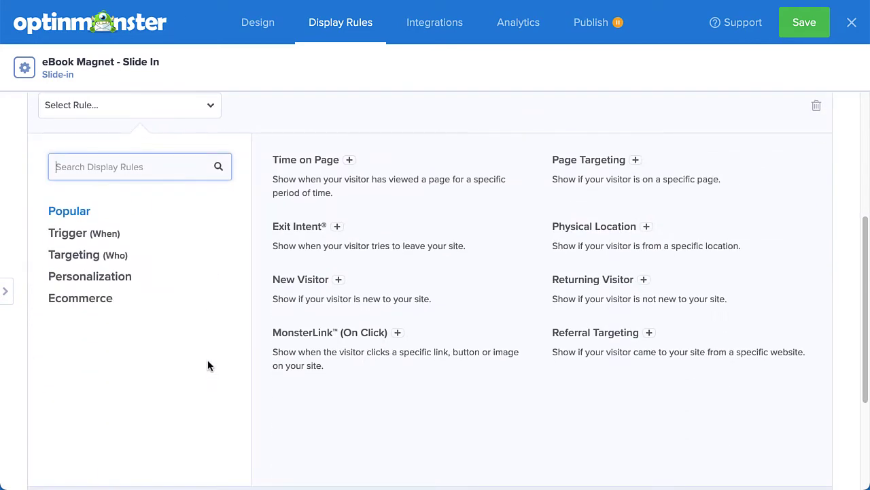
pyautogui.click(107, 262)
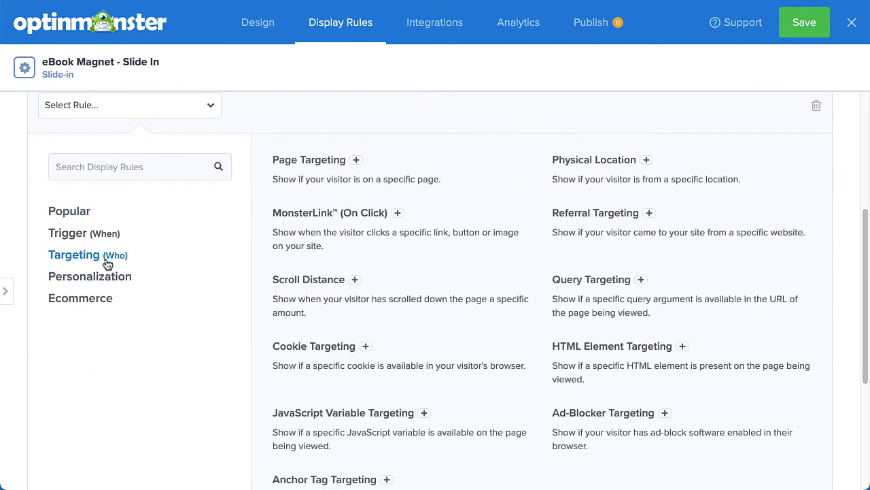
pyautogui.click(272, 281)
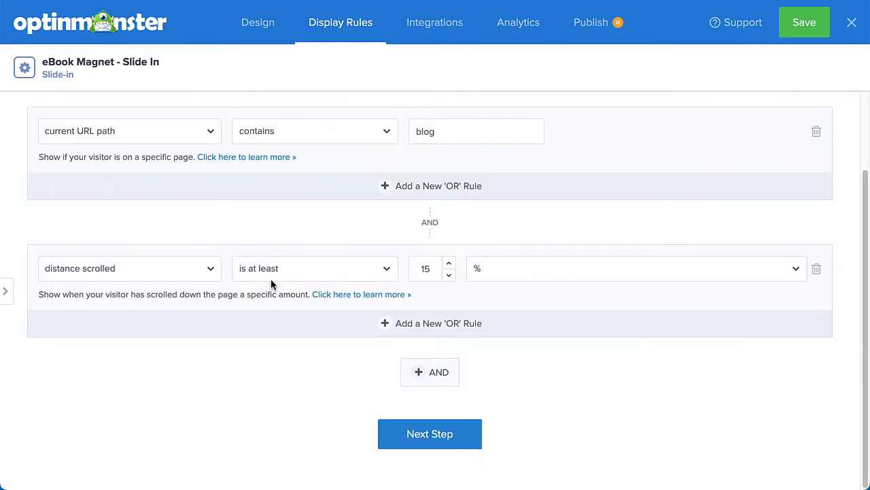
pyautogui.doubleClick(420, 269)
pyautogui.write('25')
pyautogui.click(486, 275)
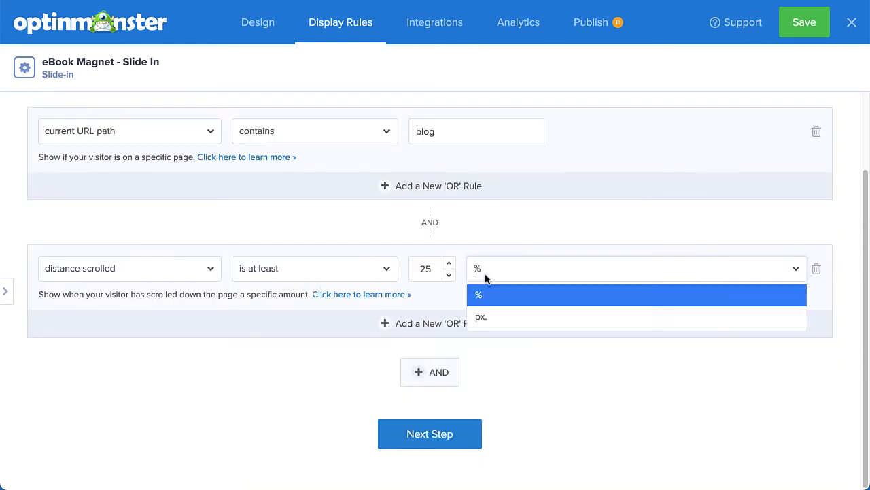
pyautogui.click(485, 276)
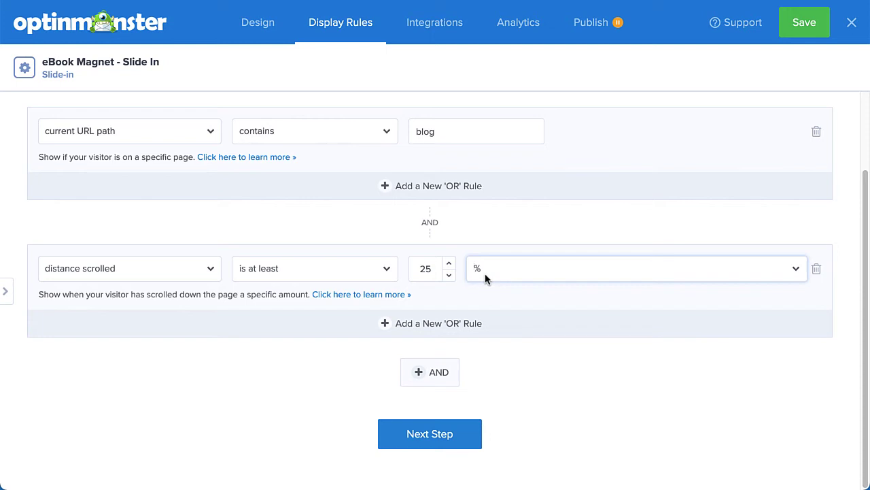
# Step: Add a Constant Contact integration using the existing Constant Contact account and the eCommerce list
pyautogui.click(453, 26)
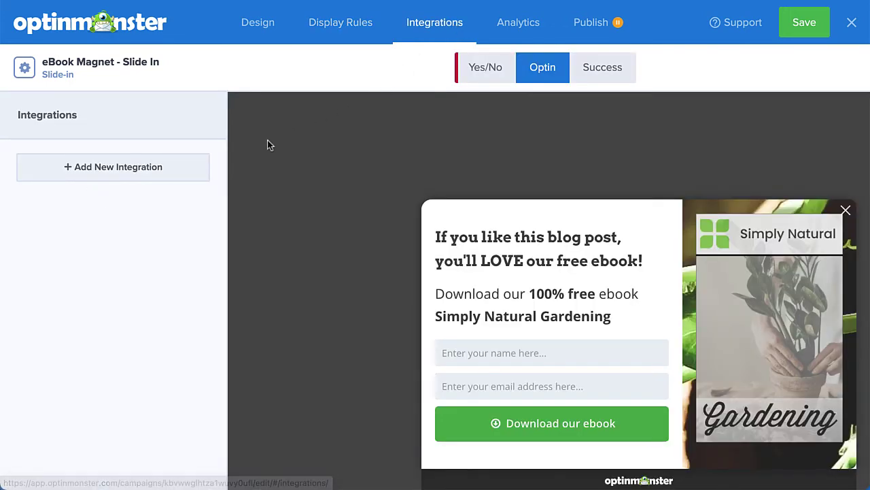
pyautogui.click(188, 178)
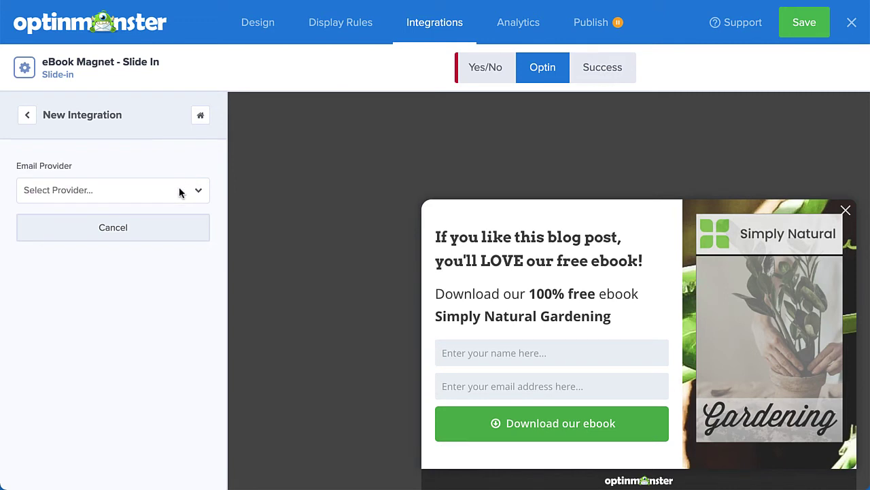
pyautogui.click(180, 192)
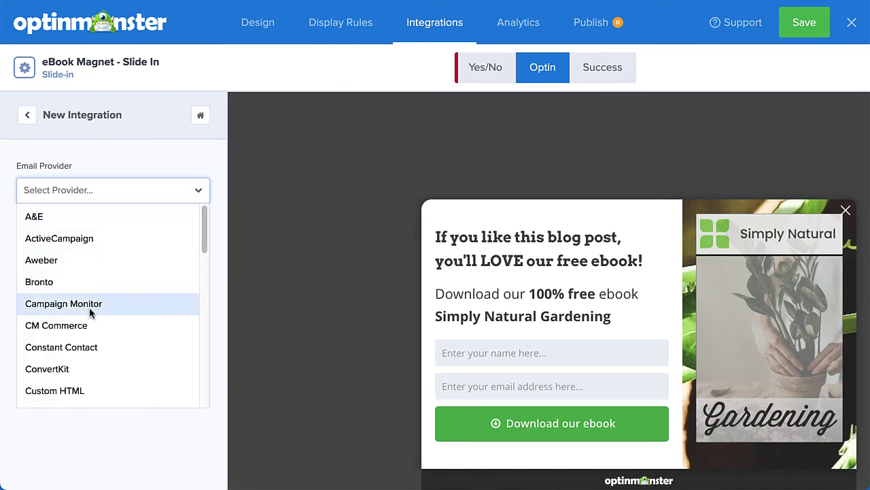
pyautogui.click(84, 348)
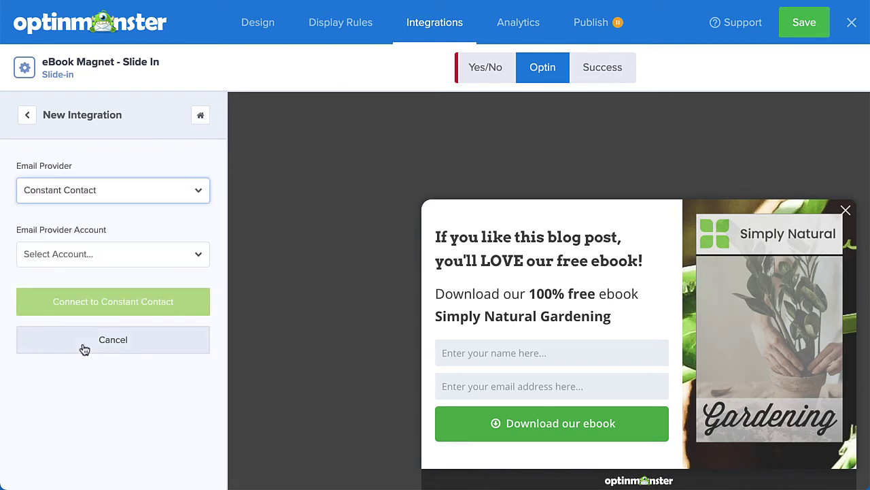
pyautogui.click(96, 257)
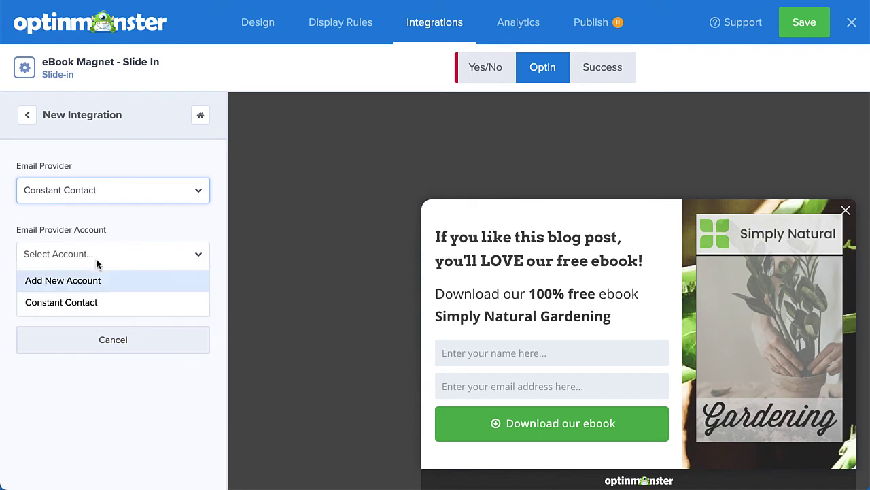
pyautogui.click(90, 299)
pyautogui.click(88, 304)
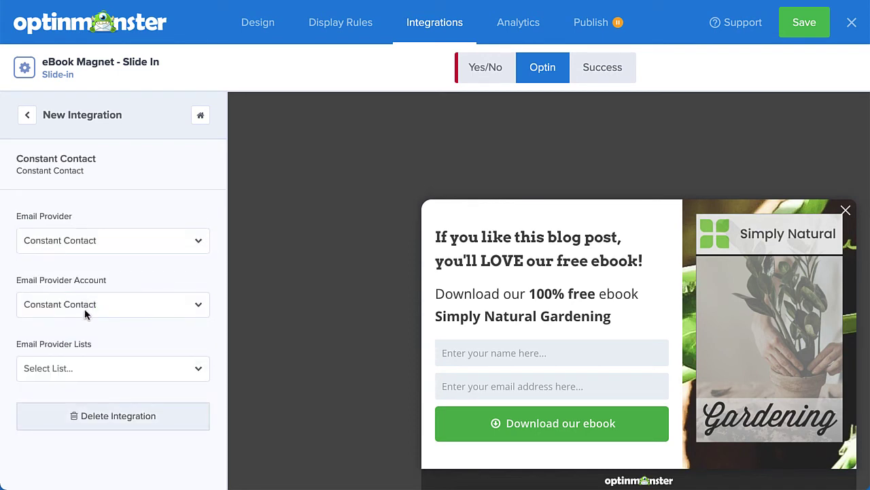
pyautogui.click(78, 374)
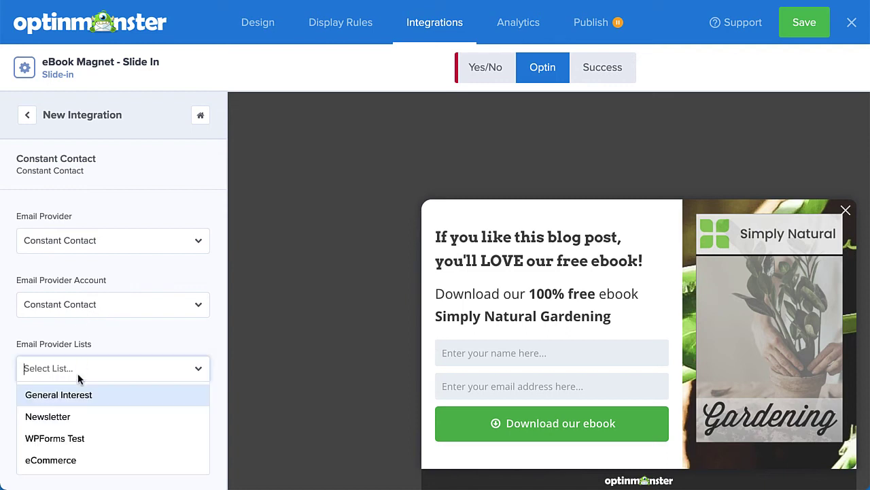
pyautogui.click(81, 460)
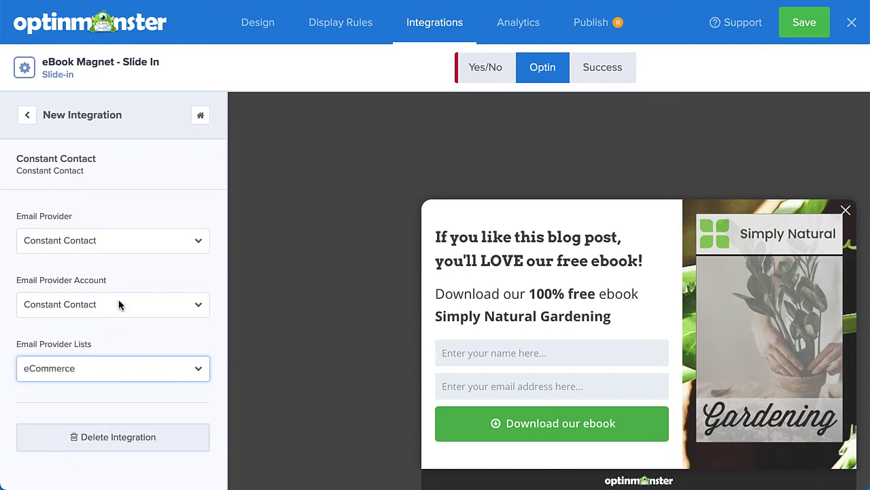
pyautogui.click(206, 121)
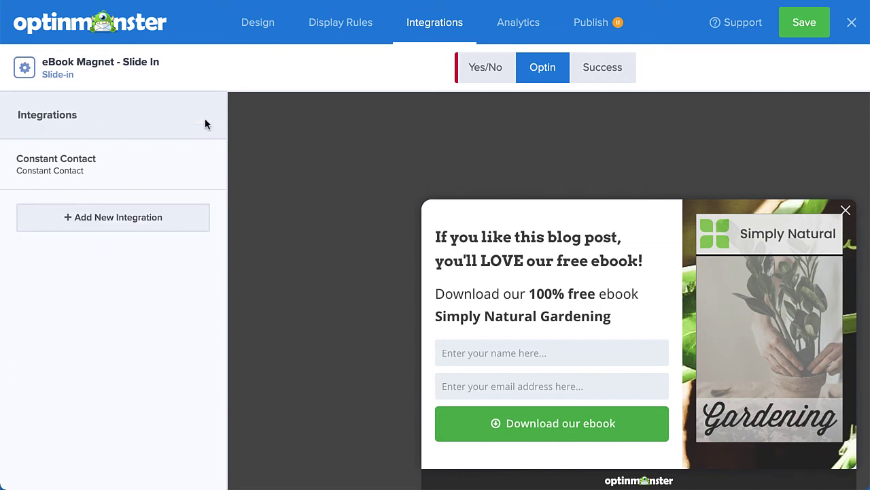
# Step: Add Monster Leads as a second integration for the campaign and return to the integrations overview
pyautogui.click(153, 216)
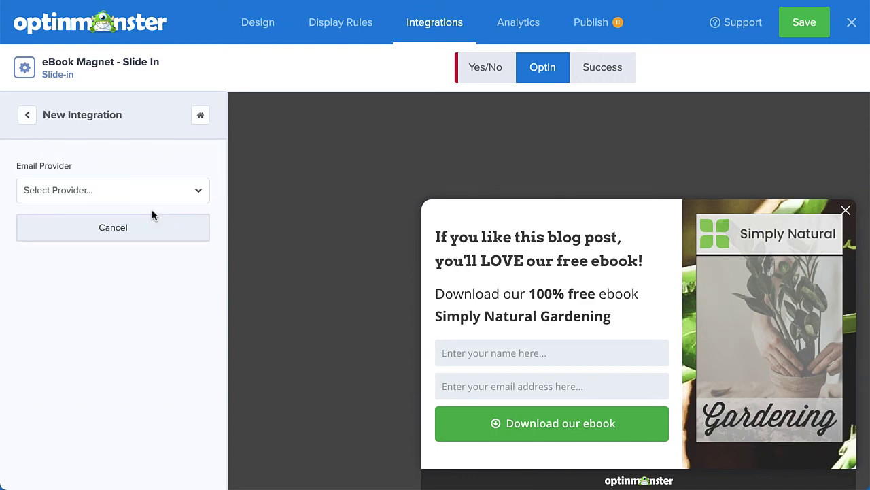
pyautogui.click(152, 196)
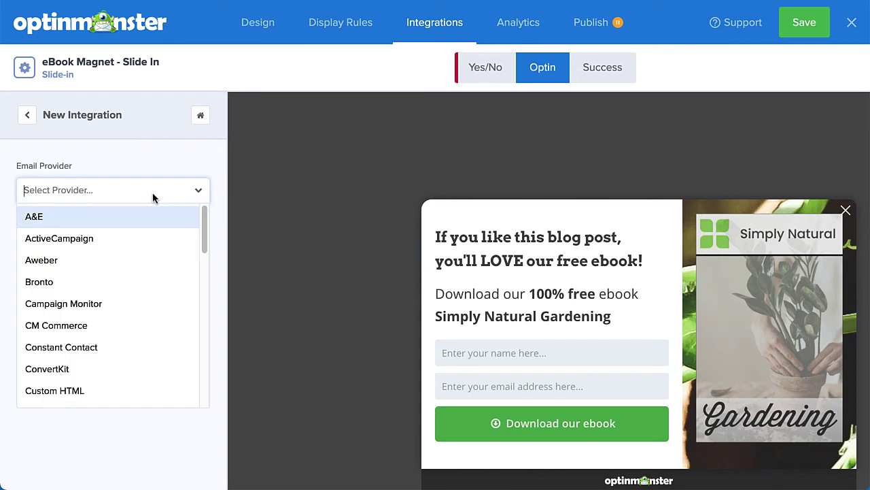
pyautogui.scroll(-4, 135, 223)
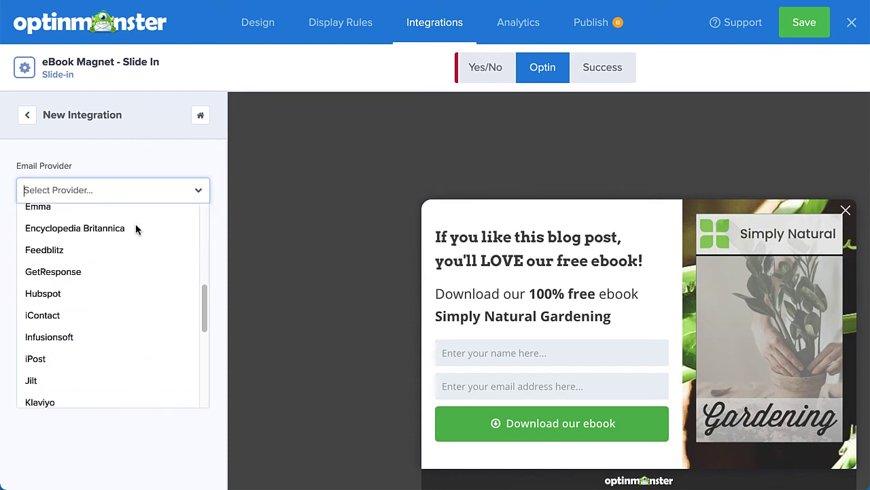
pyautogui.scroll(-5, 135, 224)
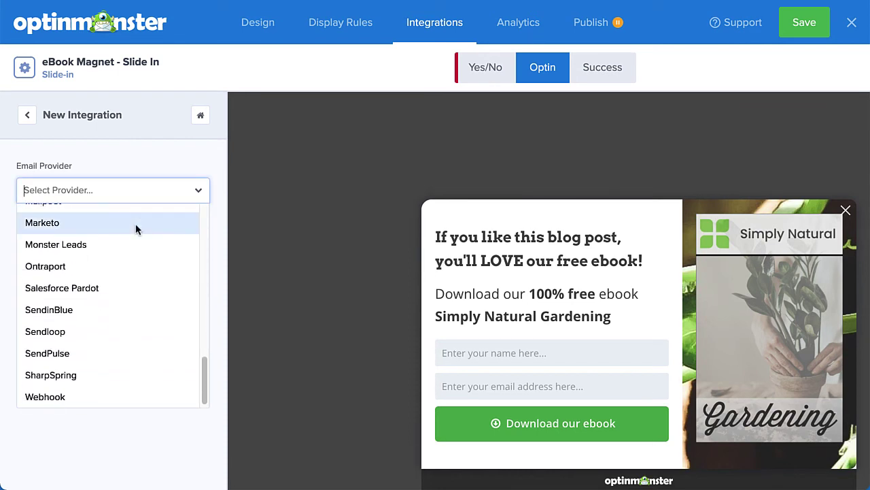
pyautogui.click(126, 242)
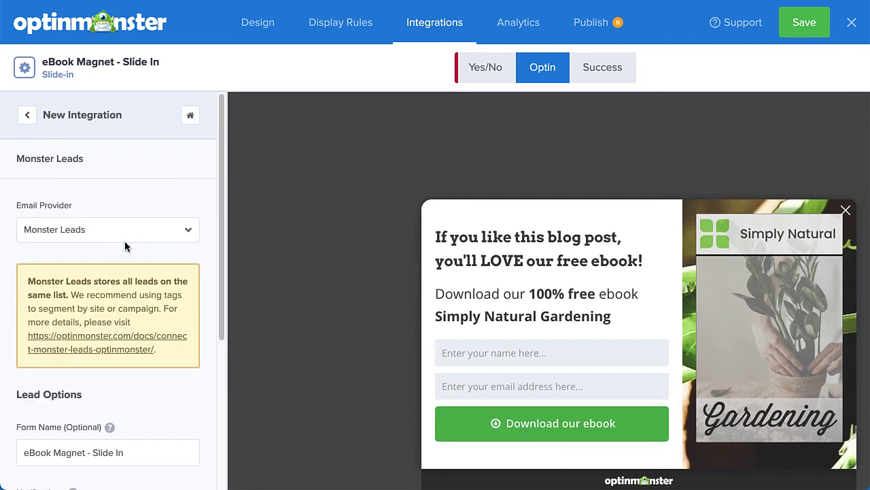
pyautogui.click(190, 121)
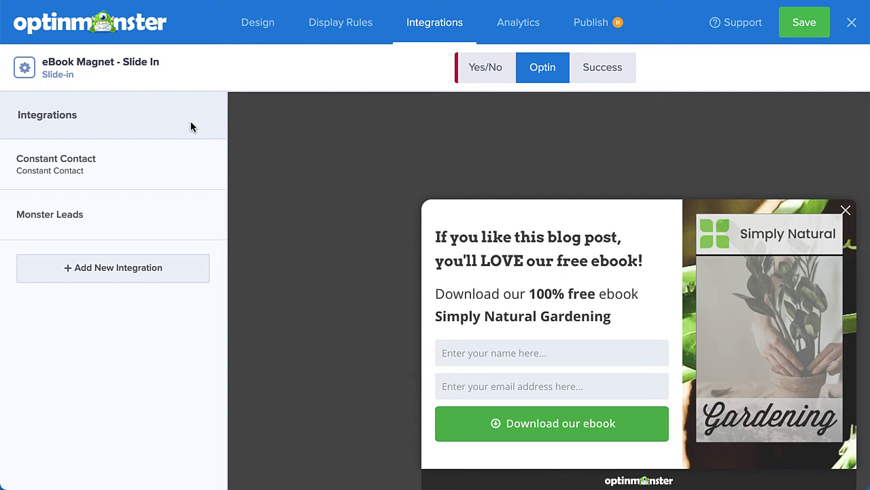
# Step: Change the campaign's publish status to Publish and save the campaign
pyautogui.click(577, 30)
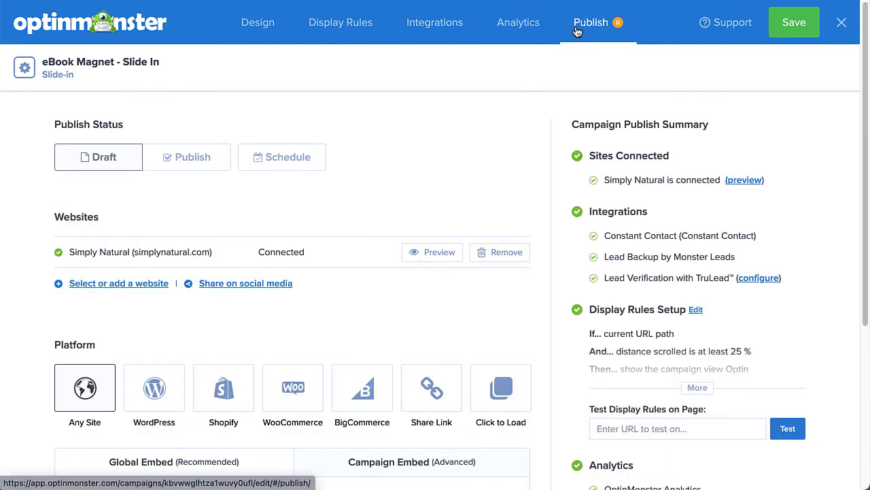
pyautogui.click(224, 160)
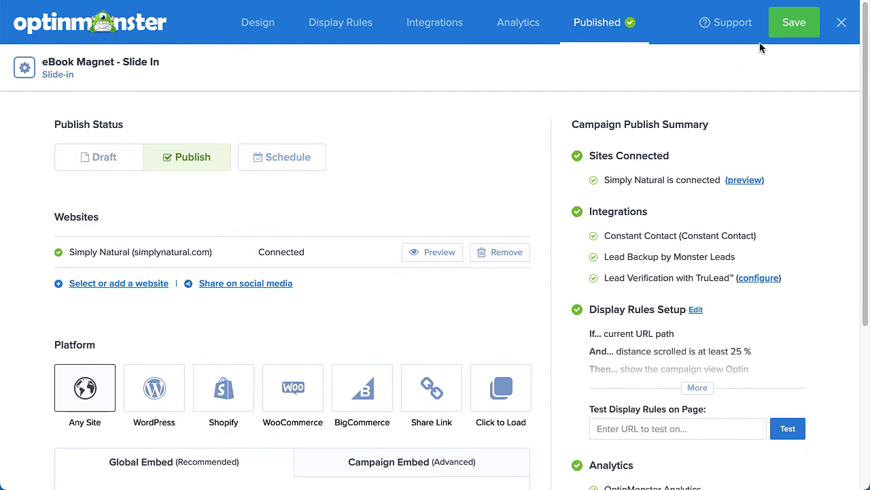
pyautogui.click(784, 40)
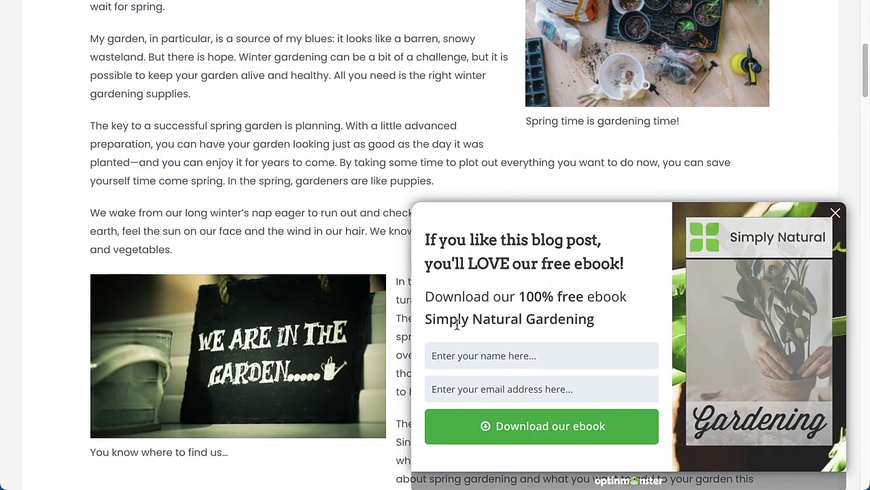
# Step: Try the published slide-in on the blog post by entering a visitor's first name in its name field
pyautogui.click(447, 357)
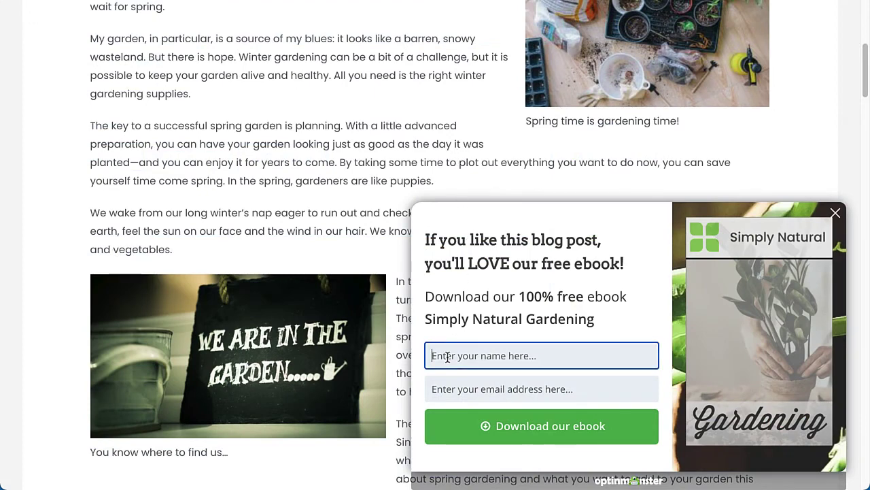
pyautogui.write('Arch')
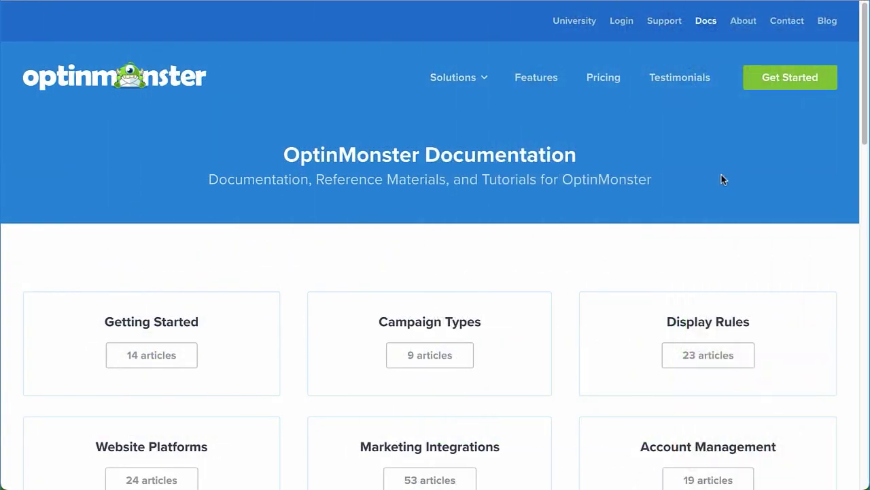
# Step: Look over the topic categories on the OptinMonster documentation page
pyautogui.scroll(-5, 723, 179)
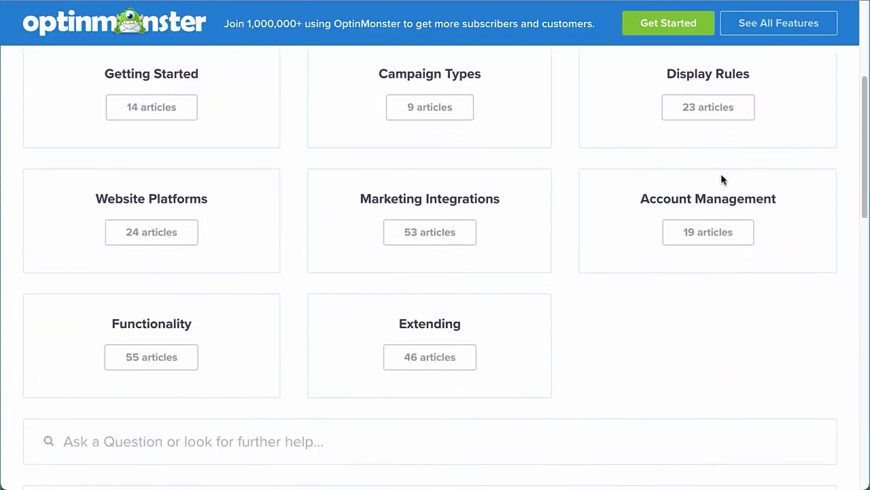